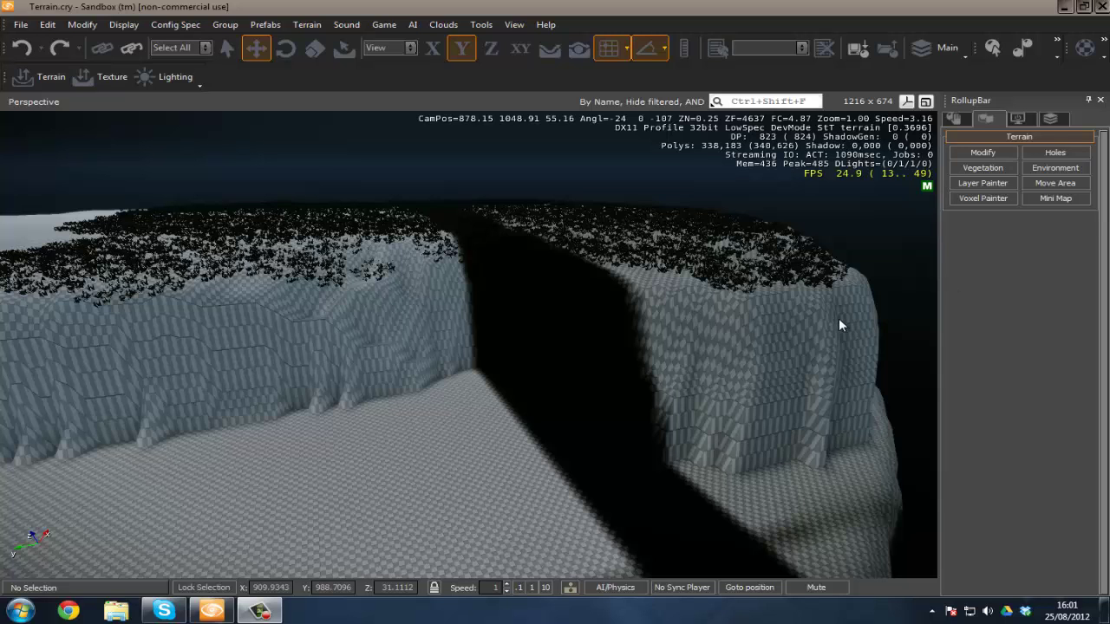
Examine the island's cliffs, dark trench and vegetated plateau from several distances and angles.
{"action": "right_click_drag", "start_coordinate": [730, 330], "coordinate": [743, 336]}
{"action": "key", "text": "d"}
{"action": "key", "text": "w"}
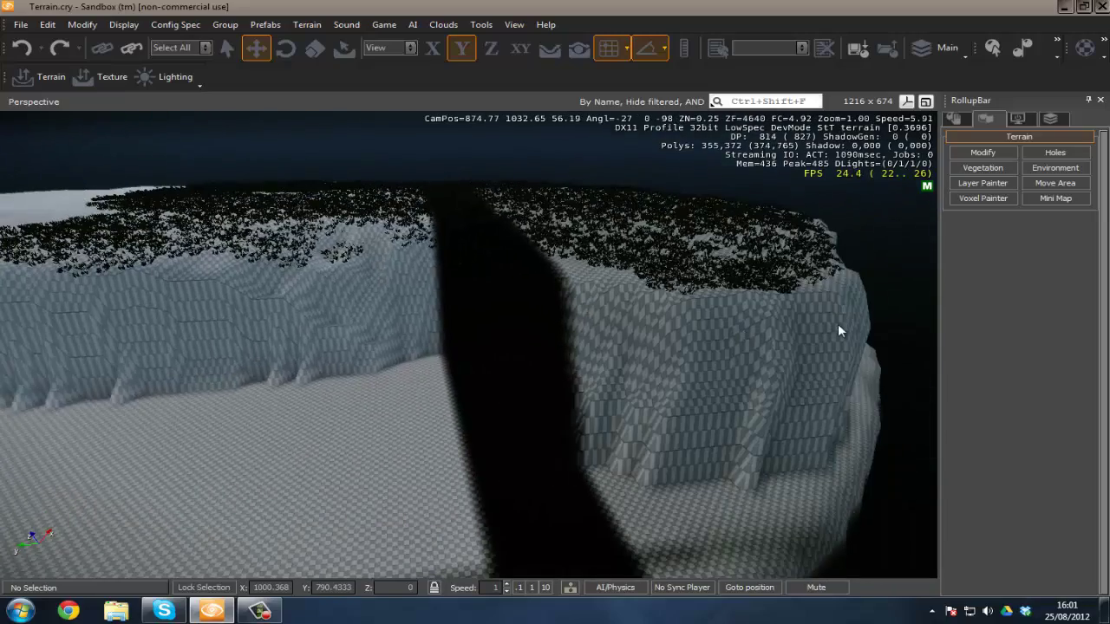
{"action": "key", "text": "w"}
{"action": "mouse_move", "coordinate": [665, 368]}
{"action": "right_mouse_down"}
{"action": "mouse_move", "coordinate": [692, 365]}
{"action": "mouse_move", "coordinate": [680, 363]}
{"action": "right_mouse_up"}
{"action": "key", "text": "a"}
{"action": "key", "text": "s"}
{"action": "key", "text": "d"}
{"action": "key", "text": "s"}
{"action": "key", "text": "a"}
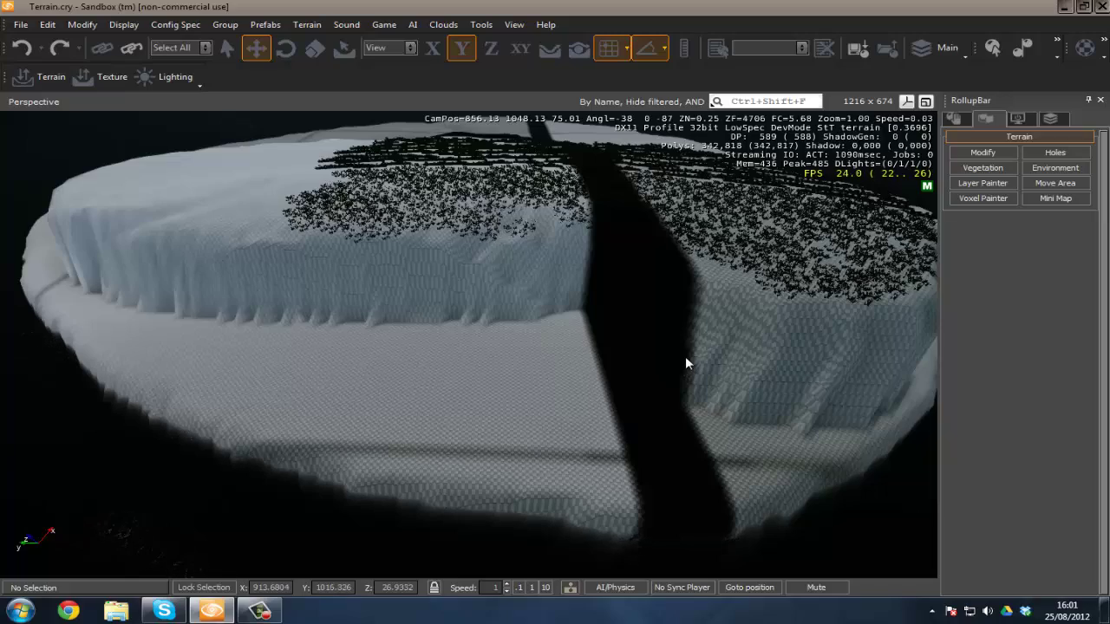
{"action": "right_click_drag", "start_coordinate": [686, 358], "coordinate": [665, 522]}
{"action": "key", "text": "w"}
{"action": "key", "text": "d"}
{"action": "key", "text": "s"}
{"action": "key", "text": "a"}
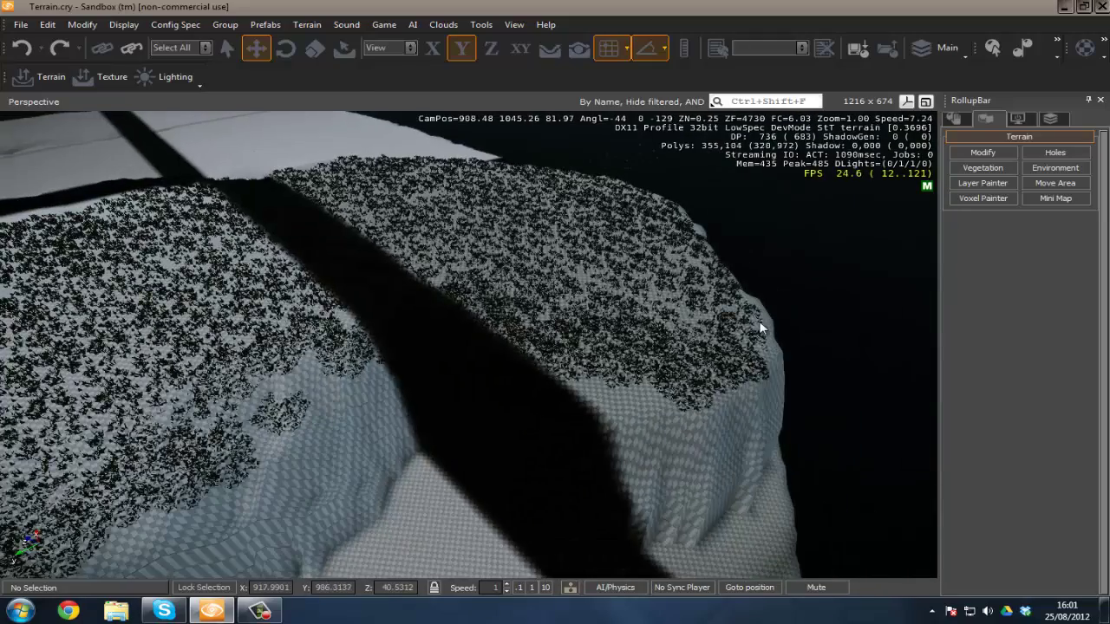
{"action": "right_click_drag", "start_coordinate": [750, 321], "coordinate": [535, 282]}
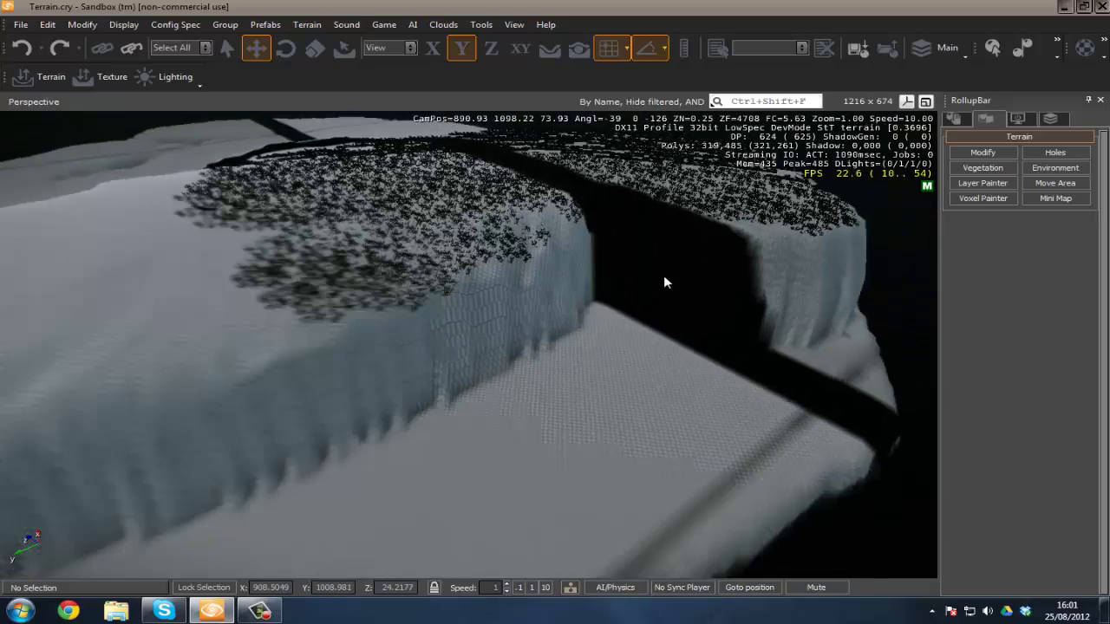
{"action": "key", "text": "w"}
{"action": "right_click_drag", "start_coordinate": [665, 277], "coordinate": [666, 276]}
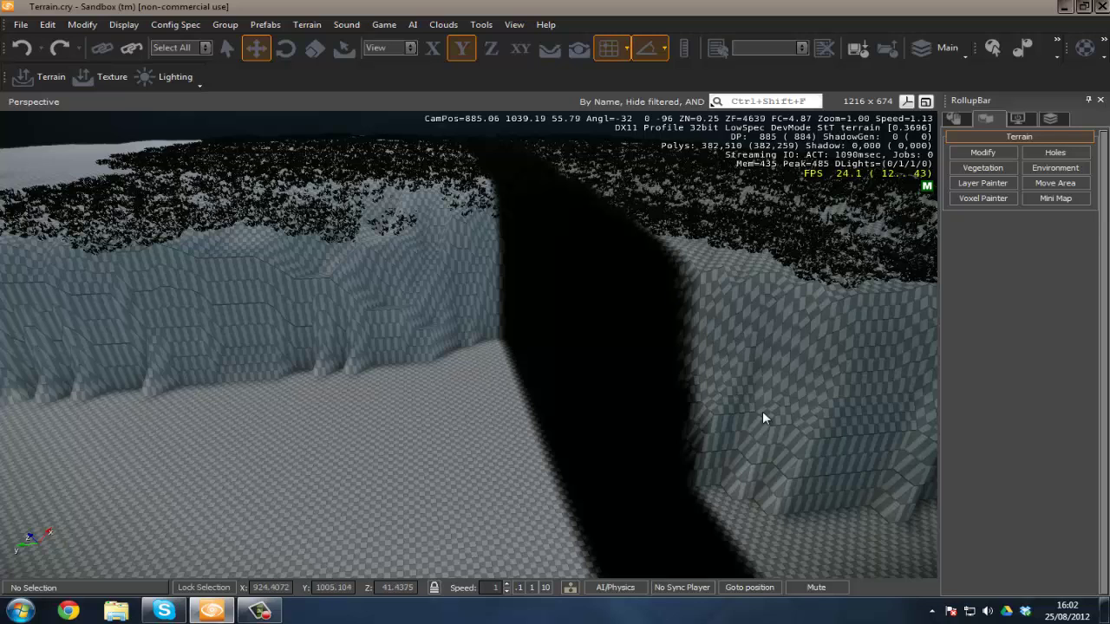
Open the terrain Move Area tool and activate source area selection.
{"action": "left_click", "coordinate": [1042, 191]}
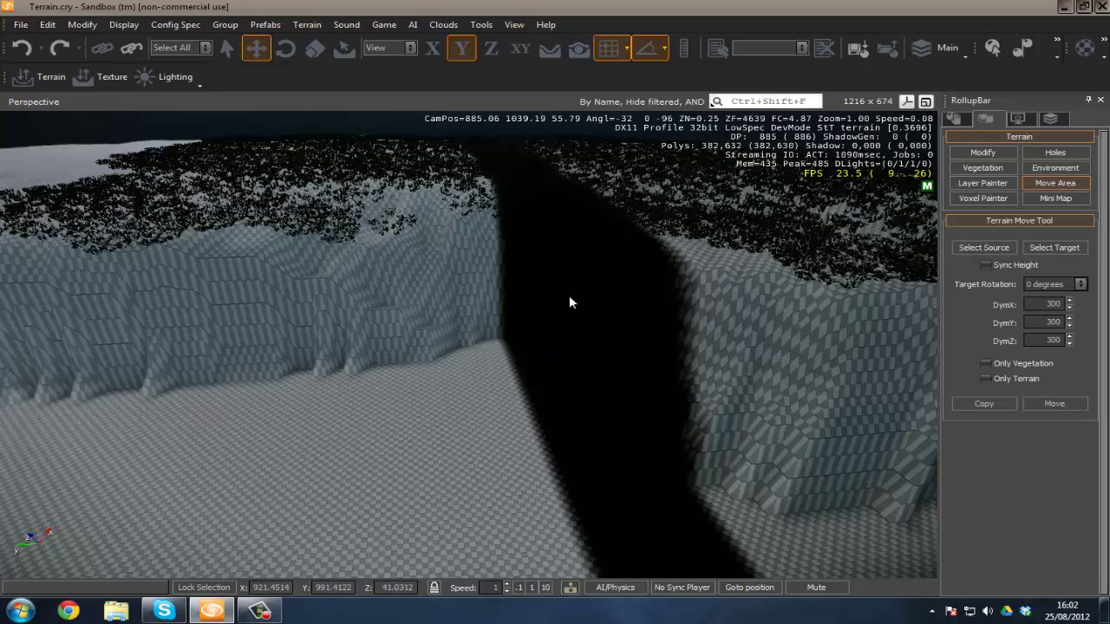
{"action": "right_click_drag", "start_coordinate": [569, 300], "coordinate": [610, 299]}
{"action": "key", "text": "s"}
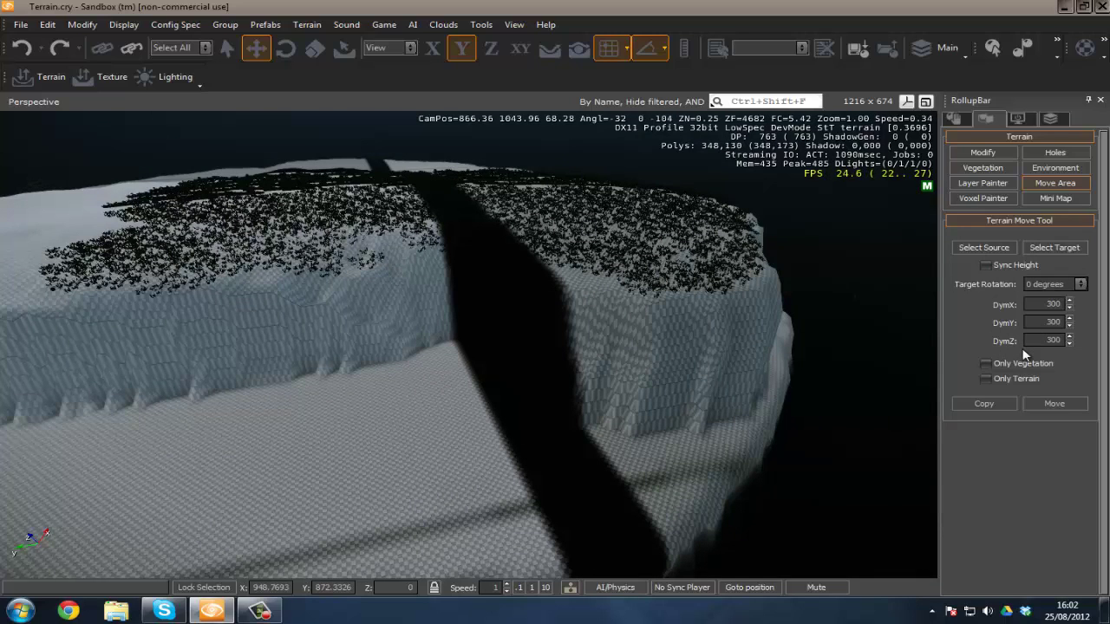
{"action": "left_click", "coordinate": [1055, 248]}
{"action": "left_click", "coordinate": [999, 248]}
{"action": "left_click", "coordinate": [1075, 250]}
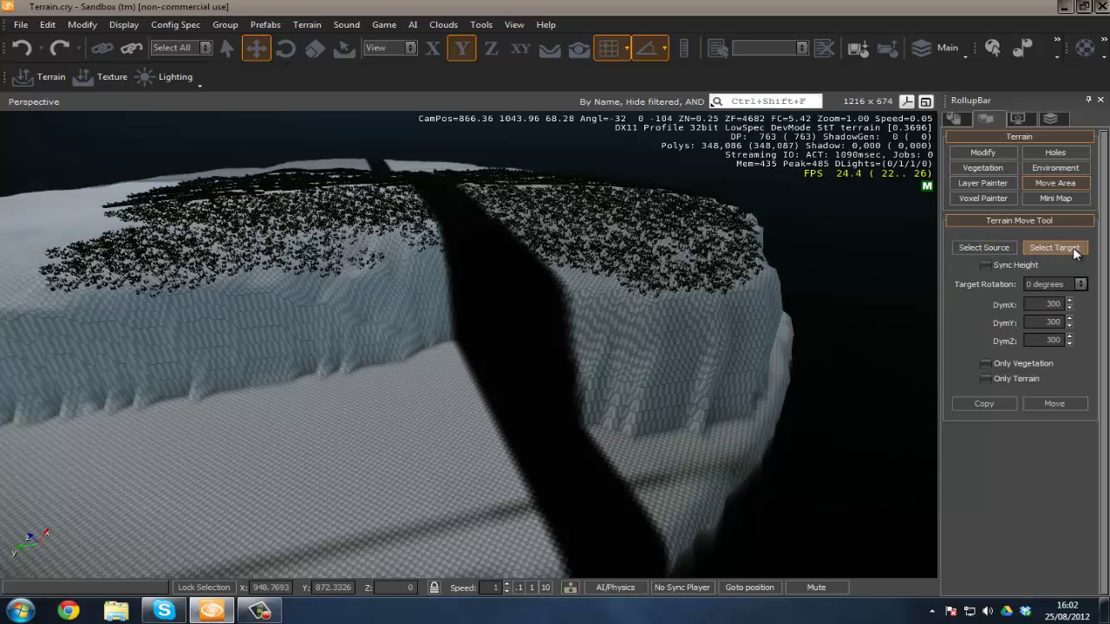
{"action": "left_click", "coordinate": [989, 251]}
{"action": "left_click", "coordinate": [1034, 250]}
{"action": "left_click", "coordinate": [1004, 251]}
{"action": "left_click", "coordinate": [1030, 251]}
{"action": "left_click", "coordinate": [1001, 253]}
{"action": "left_click", "coordinate": [1030, 252]}
{"action": "left_click", "coordinate": [1014, 252]}
{"action": "left_click", "coordinate": [1030, 252]}
{"action": "left_click", "coordinate": [1006, 252]}
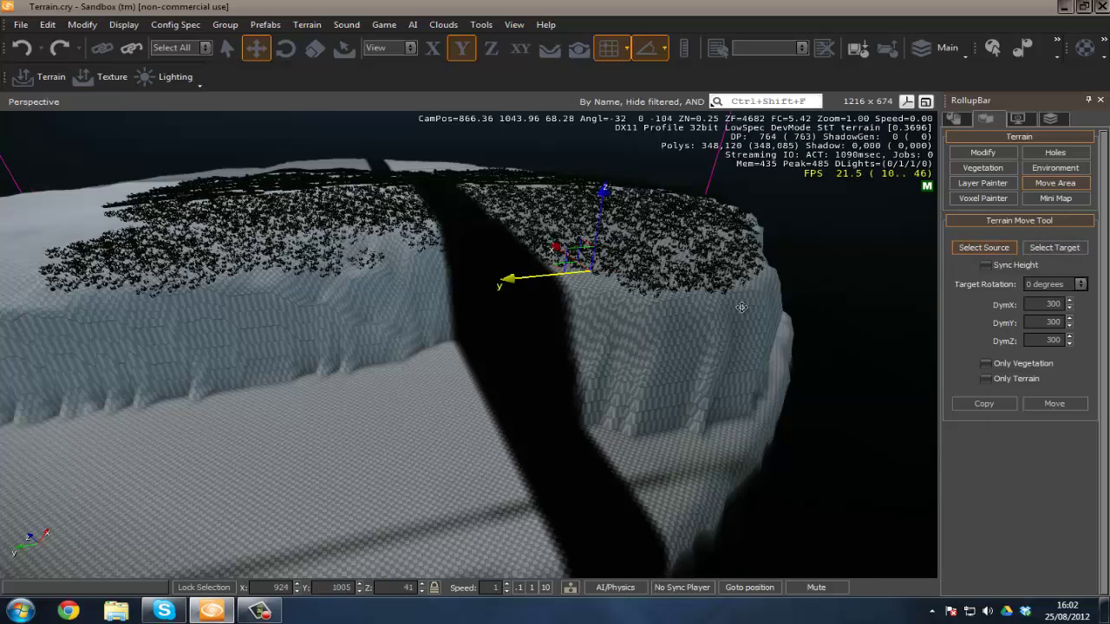
Try positioning the target area on the bare end of the plateau.
{"action": "left_click", "coordinate": [1064, 252]}
{"action": "right_click_drag", "start_coordinate": [555, 339], "coordinate": [357, 354]}
{"action": "key", "text": "a"}
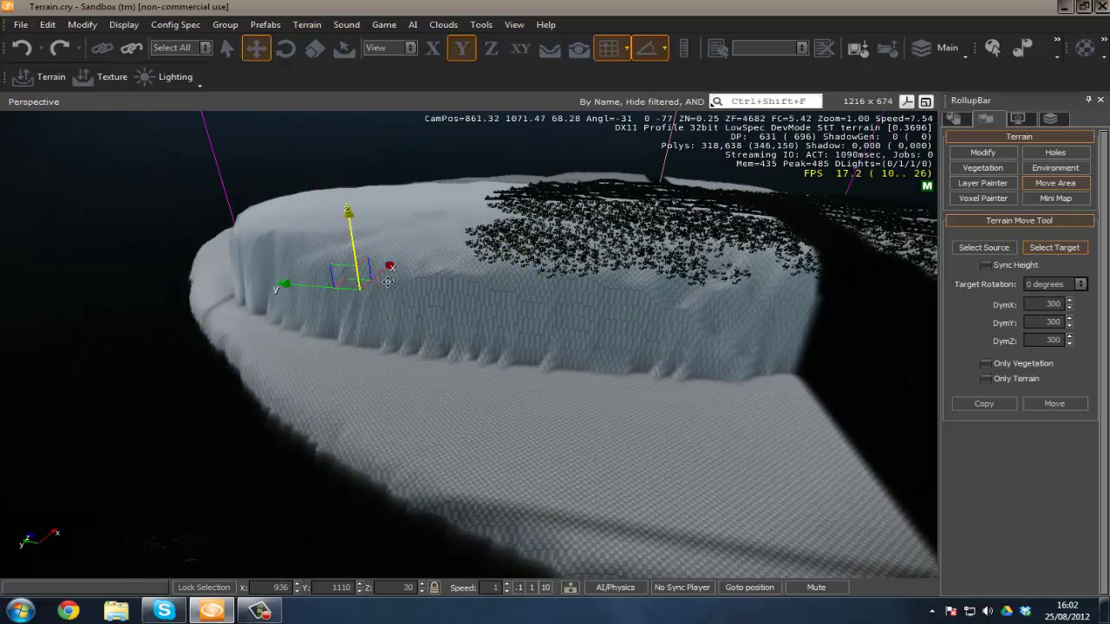
{"action": "key", "text": "s"}
{"action": "right_click_drag", "start_coordinate": [522, 311], "coordinate": [520, 310]}
{"action": "scroll", "coordinate": [521, 311], "scroll_direction": "up", "scroll_amount": 5}
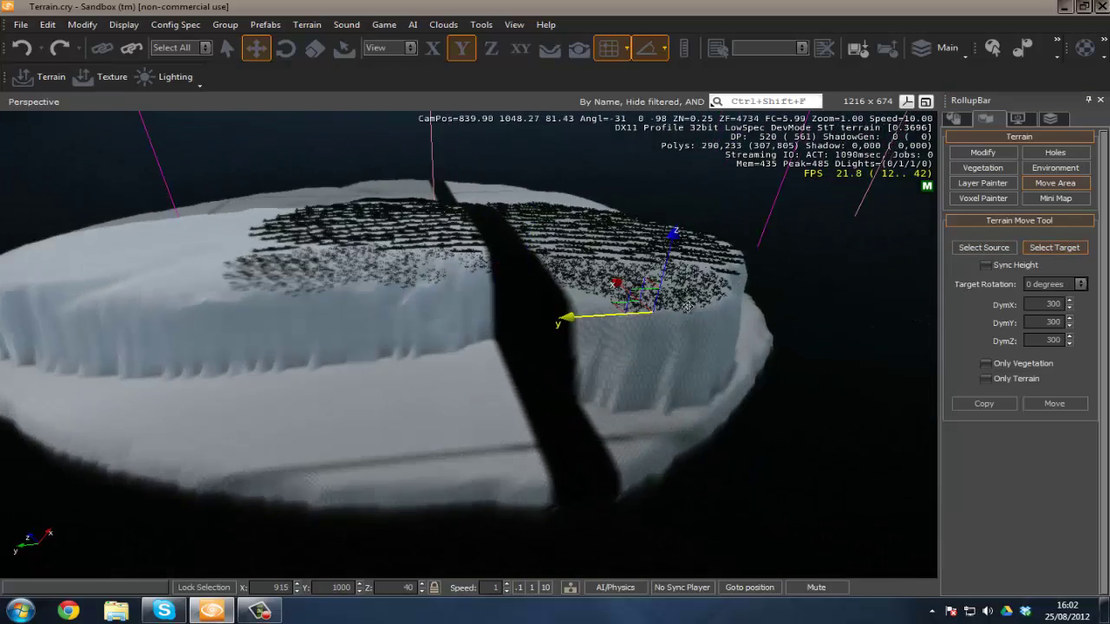
Try positioning the source area on the vegetated plateau beyond the dark trench.
{"action": "left_click", "coordinate": [978, 251]}
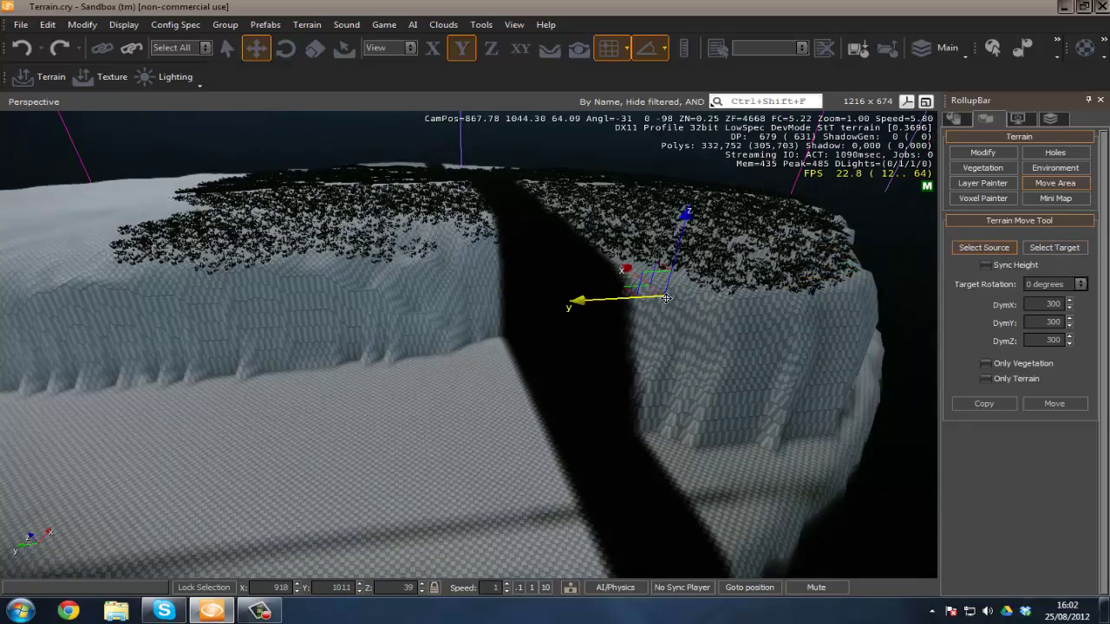
{"action": "key", "text": "s"}
{"action": "key", "text": "d"}
{"action": "right_click_drag", "start_coordinate": [514, 245], "coordinate": [458, 243]}
{"action": "scroll", "coordinate": [438, 317], "scroll_direction": "down", "scroll_amount": 5}
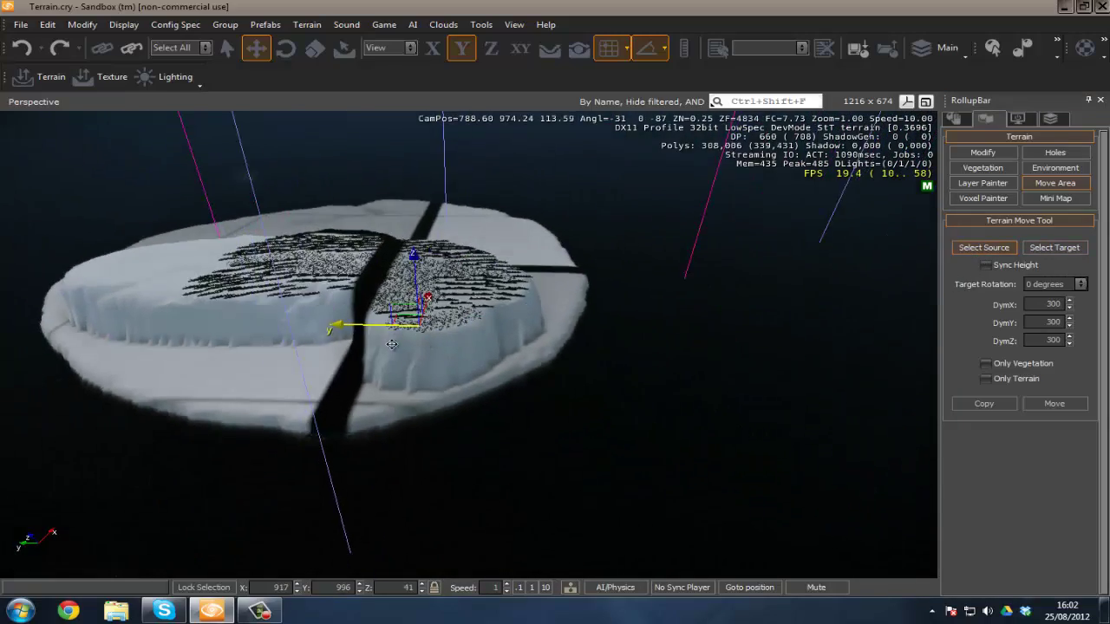
{"action": "right_click_drag", "start_coordinate": [653, 373], "coordinate": [634, 374]}
{"action": "key", "text": "a"}
{"action": "key", "text": "w"}
Set the move area dimensions to DymX 100, DymY 150 and DymZ 150.
{"action": "left_click_drag", "start_coordinate": [550, 326], "coordinate": [1047, 301]}
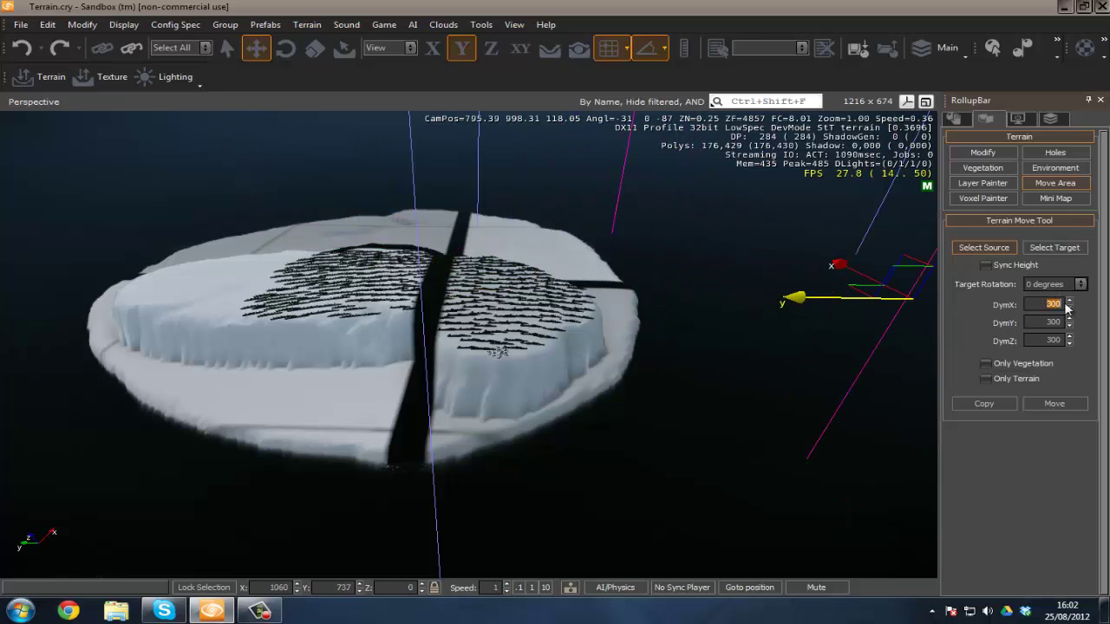
{"action": "left_click", "coordinate": [1065, 305]}
{"action": "type", "text": "100"}
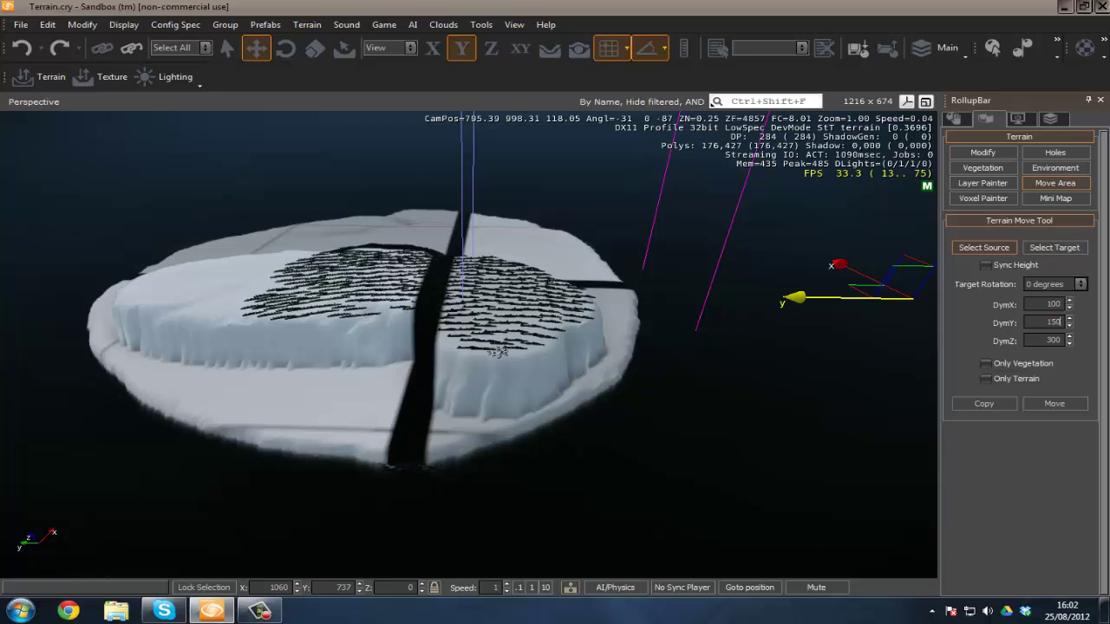
{"action": "key", "text": "Tab"}
{"action": "type", "text": "150"}
{"action": "left_click_drag", "start_coordinate": [622, 345], "coordinate": [579, 341]}
{"action": "key", "text": "a"}
{"action": "key", "text": "w"}
{"action": "right_click_drag", "start_coordinate": [580, 341], "coordinate": [580, 341]}
{"action": "key", "text": "s"}
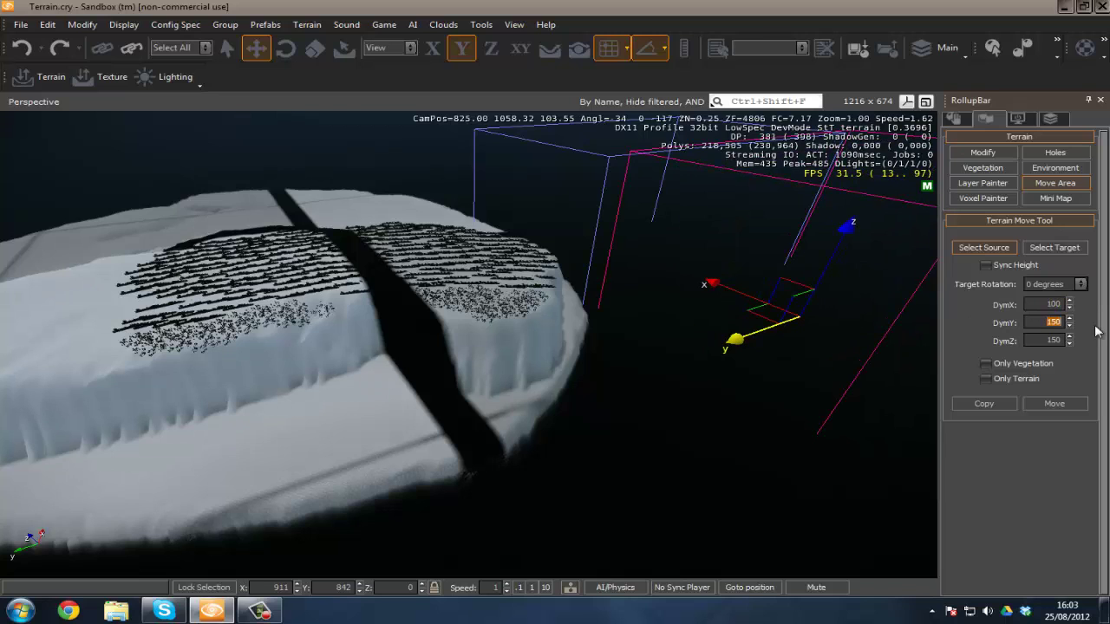
Set DymY and DymZ to 100 and place the source area on the vegetated plateau at about X 913, Y 991.
{"action": "left_click_drag", "start_coordinate": [1042, 341], "coordinate": [1102, 346]}
{"action": "type", "text": "100"}
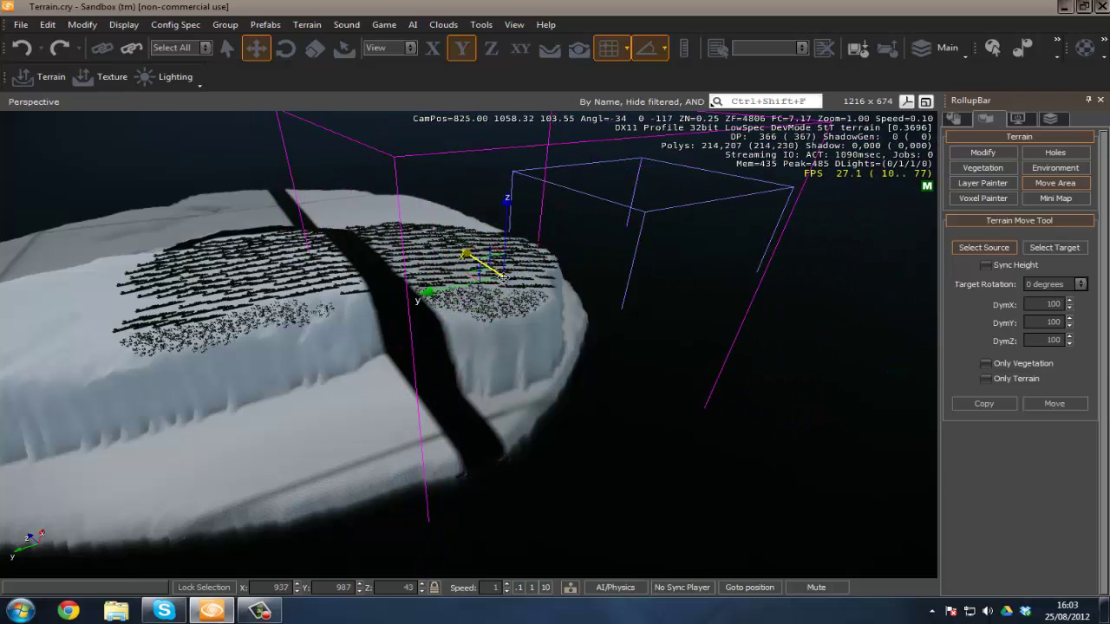
{"action": "type", "text": "wd"}
{"action": "right_click_drag", "start_coordinate": [512, 283], "coordinate": [503, 284]}
{"action": "left_click", "coordinate": [518, 296]}
{"action": "key", "text": "a"}
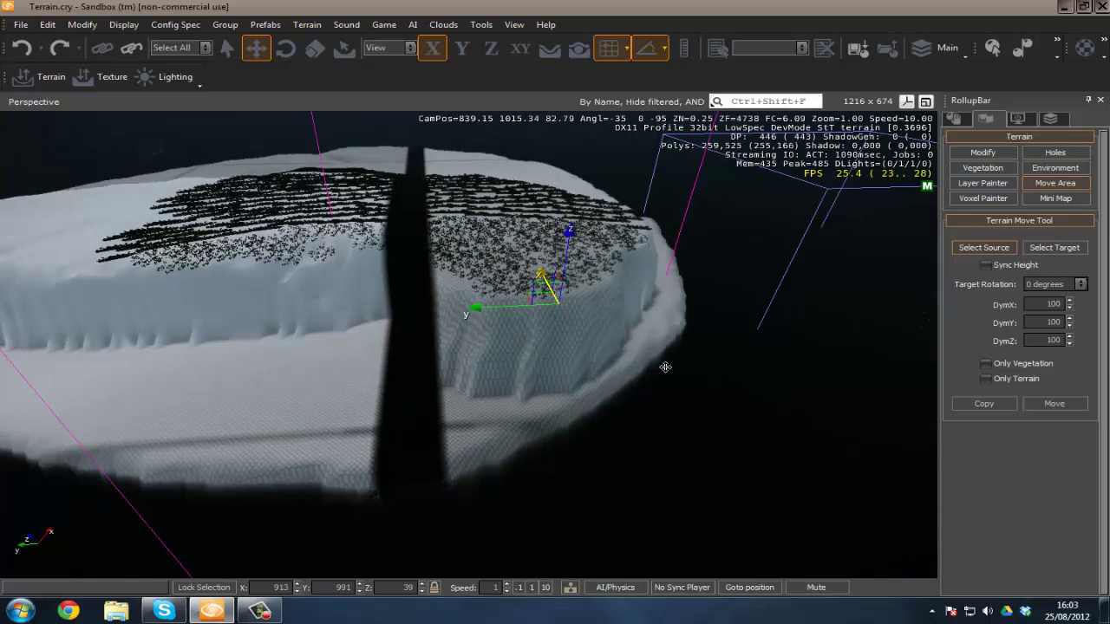
Place the target area on the bare end of the plateau at about X 946, Y 1121, Z 41.
{"action": "key", "text": "s"}
{"action": "right_click_drag", "start_coordinate": [665, 370], "coordinate": [659, 371]}
{"action": "key", "text": "d"}
{"action": "key", "text": "w"}
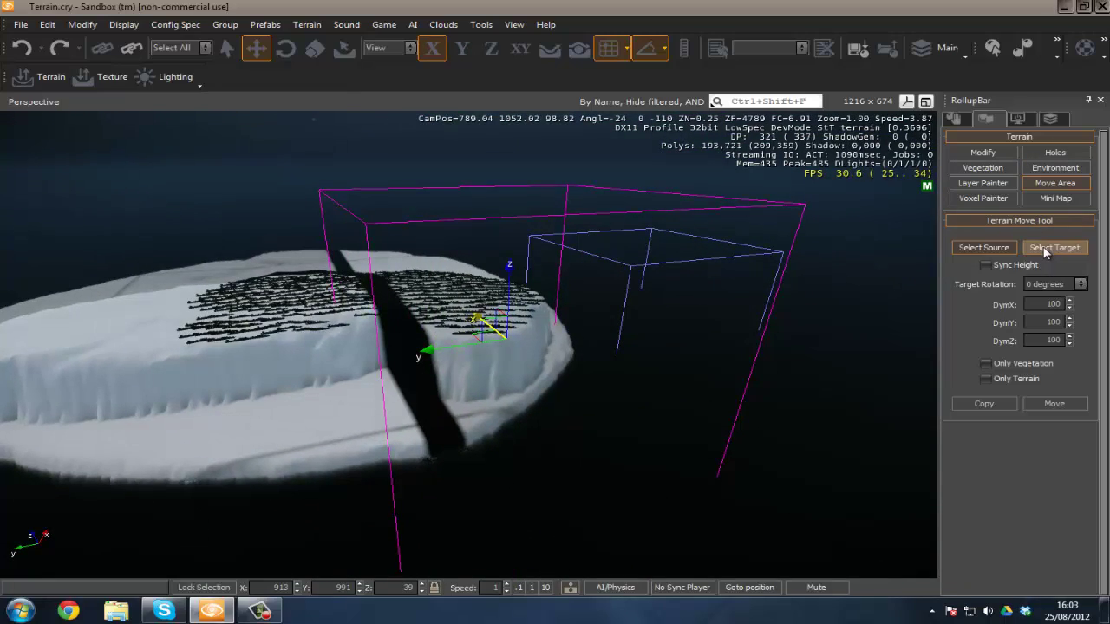
{"action": "left_click", "coordinate": [1046, 252]}
{"action": "key", "text": "a"}
{"action": "mouse_move", "coordinate": [558, 336]}
{"action": "right_mouse_down"}
{"action": "mouse_move", "coordinate": [556, 348]}
{"action": "mouse_move", "coordinate": [538, 345]}
{"action": "right_mouse_up"}
{"action": "left_click_drag", "start_coordinate": [463, 330], "coordinate": [383, 306]}
Compare the source and target boxes around the island from several sides.
{"action": "key", "text": "w"}
{"action": "right_click_drag", "start_coordinate": [518, 330], "coordinate": [502, 313]}
{"action": "key", "text": "d"}
{"action": "key", "text": "s"}
{"action": "key", "text": "w"}
{"action": "key", "text": "a"}
{"action": "key", "text": "s"}
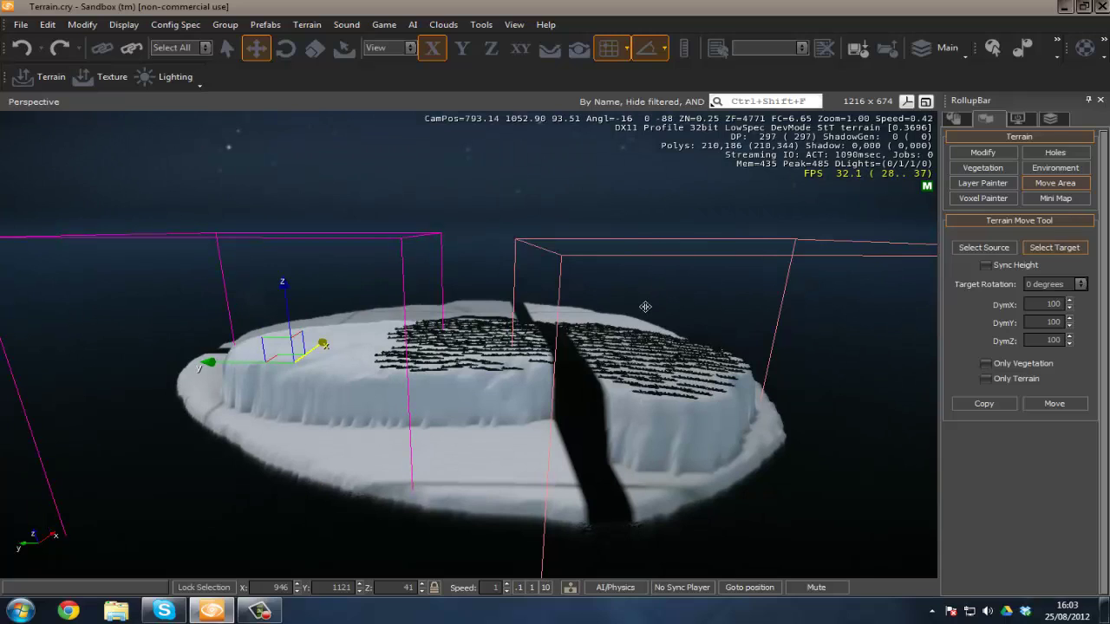
{"action": "key", "text": "w"}
{"action": "key", "text": "d"}
{"action": "right_click_drag", "start_coordinate": [647, 307], "coordinate": [647, 308]}
{"action": "key", "text": "a"}
{"action": "key", "text": "s"}
{"action": "key", "text": "d"}
{"action": "key", "text": "w"}
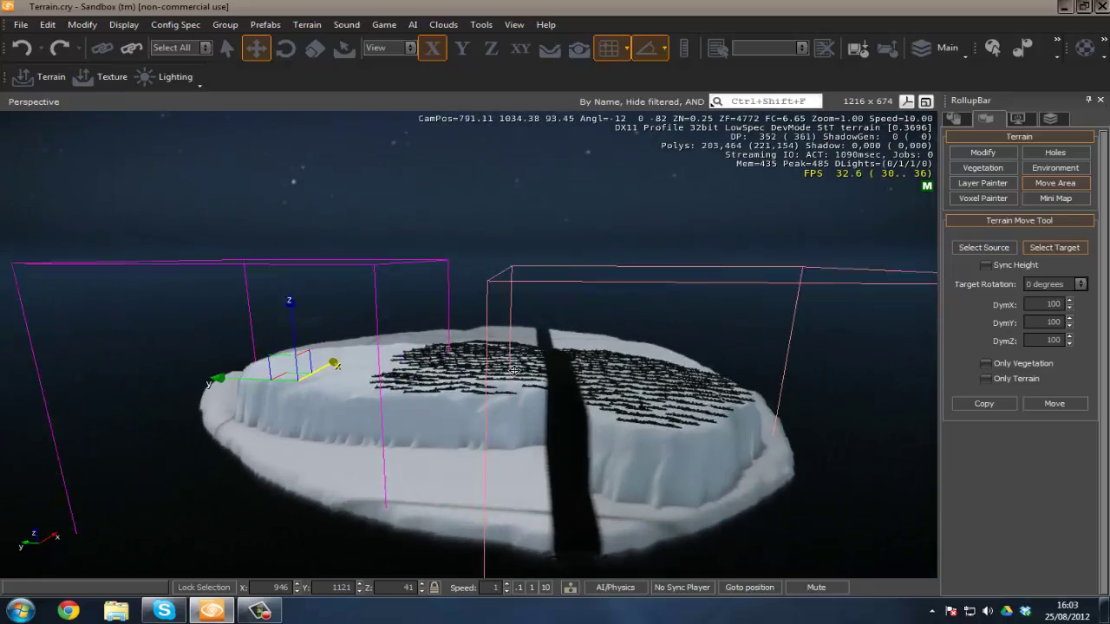
Lower the target area along the Z axis to Z 37.
{"action": "right_click_drag", "start_coordinate": [483, 322], "coordinate": [472, 301]}
{"action": "key", "text": "w"}
{"action": "key", "text": "s"}
{"action": "key", "text": "a"}
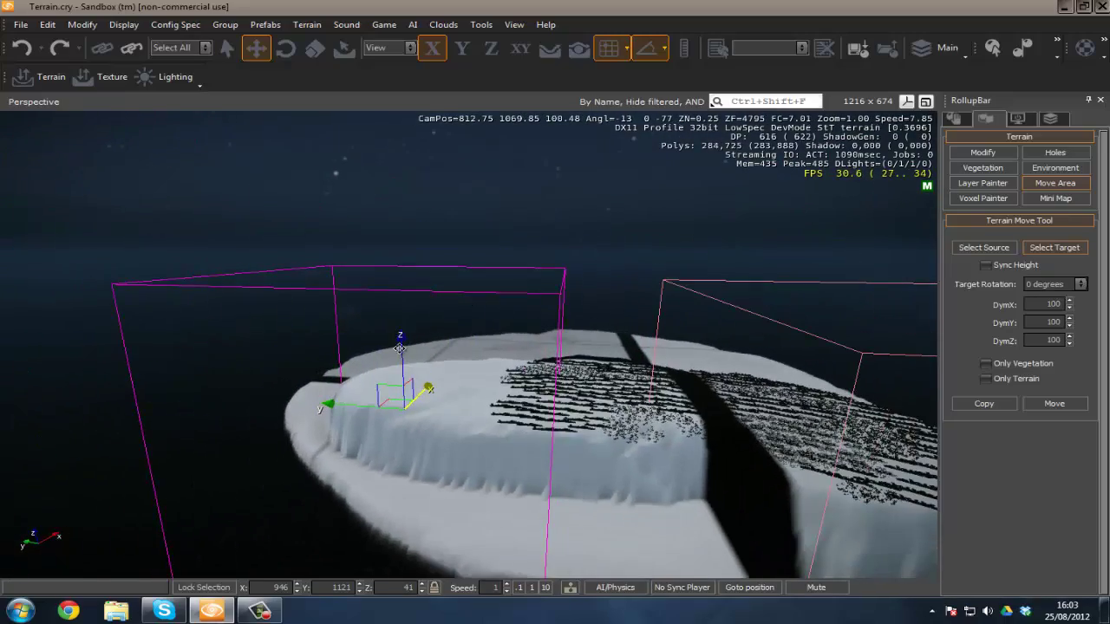
{"action": "left_click_drag", "start_coordinate": [401, 340], "coordinate": [402, 346]}
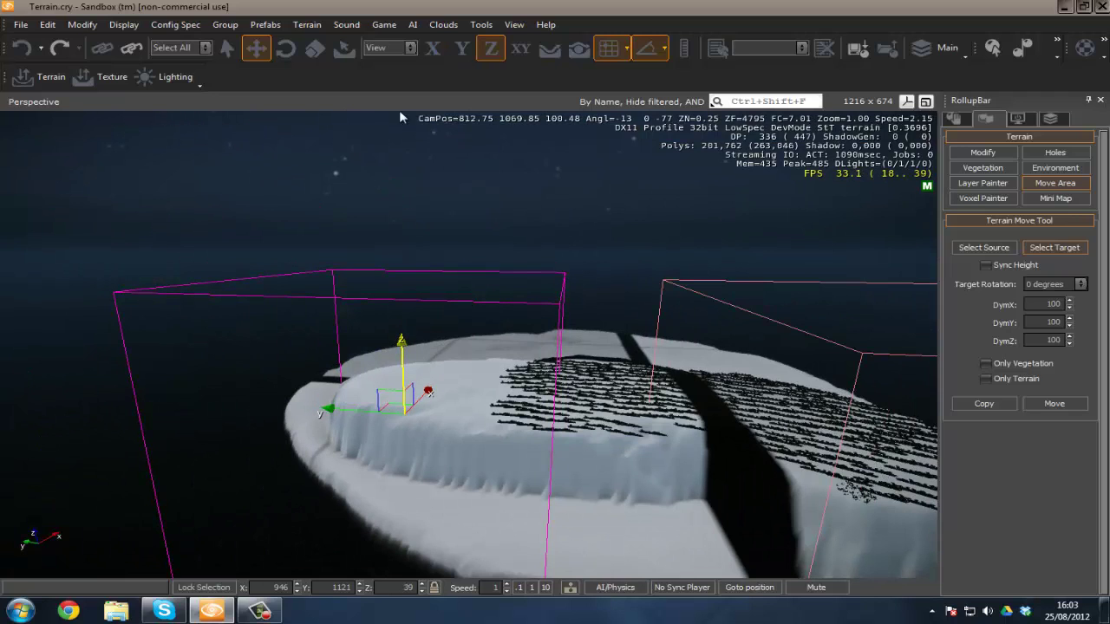
{"action": "right_click_drag", "start_coordinate": [630, 474], "coordinate": [247, 410]}
{"action": "key", "text": "s"}
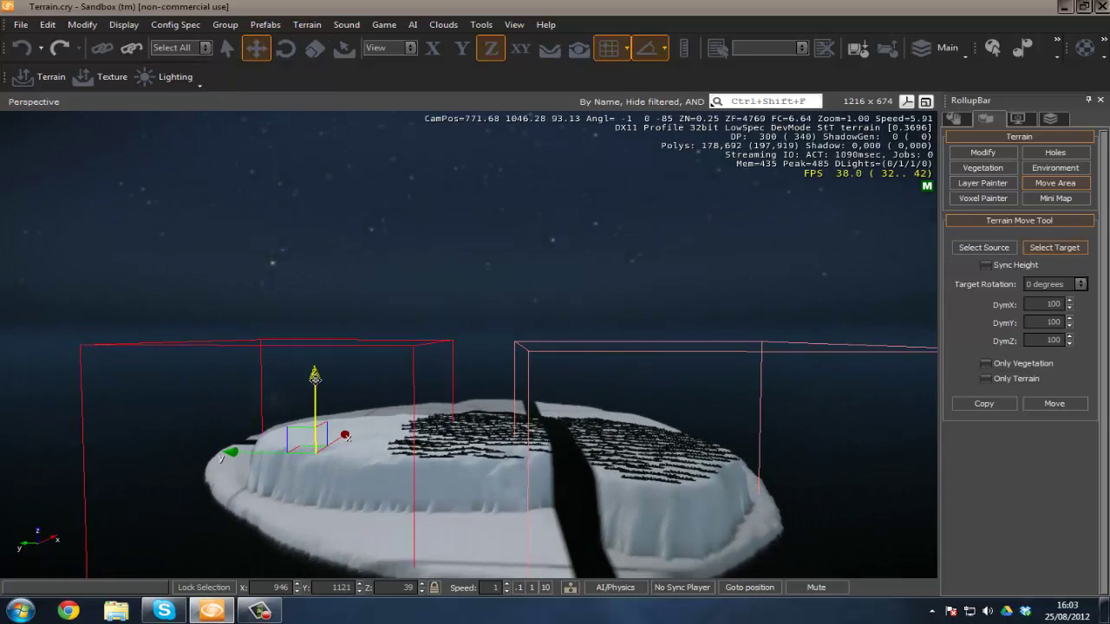
{"action": "left_click_drag", "start_coordinate": [315, 374], "coordinate": [316, 383]}
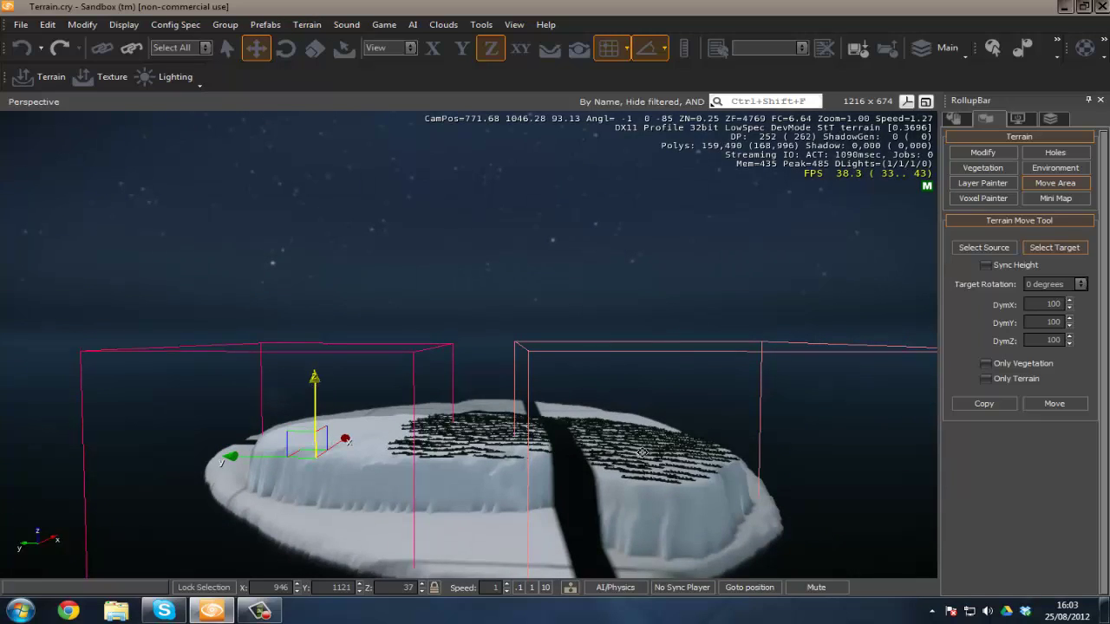
Limit the area transfer to Only Terrain.
{"action": "right_click_drag", "start_coordinate": [642, 452], "coordinate": [637, 454]}
{"action": "key", "text": "w"}
{"action": "key", "text": "d"}
{"action": "key", "text": "s"}
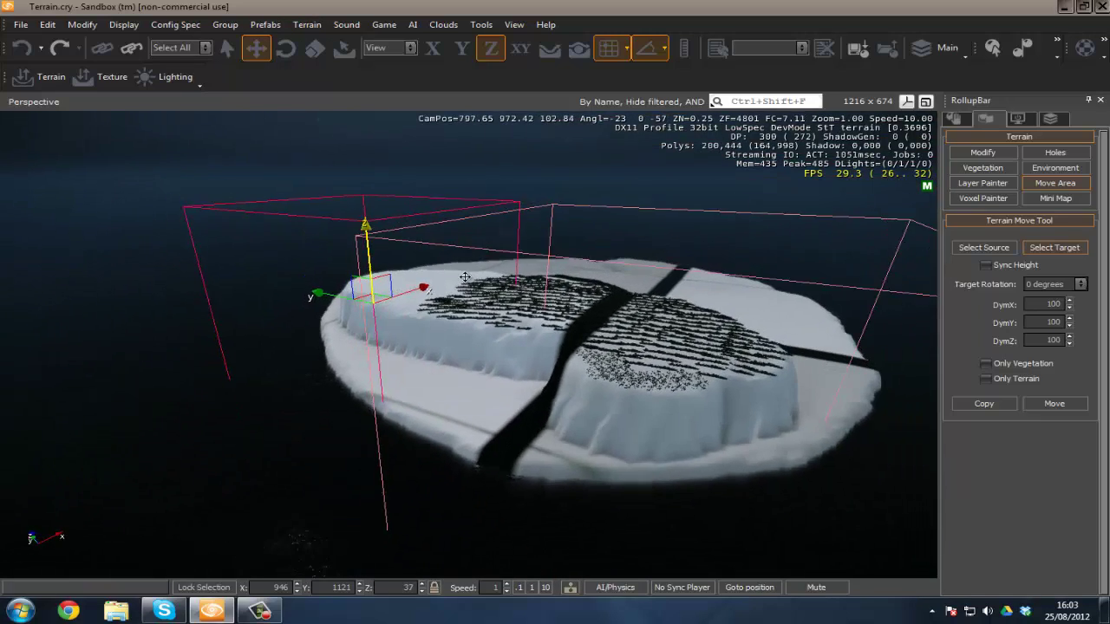
{"action": "right_click_drag", "start_coordinate": [452, 268], "coordinate": [563, 347]}
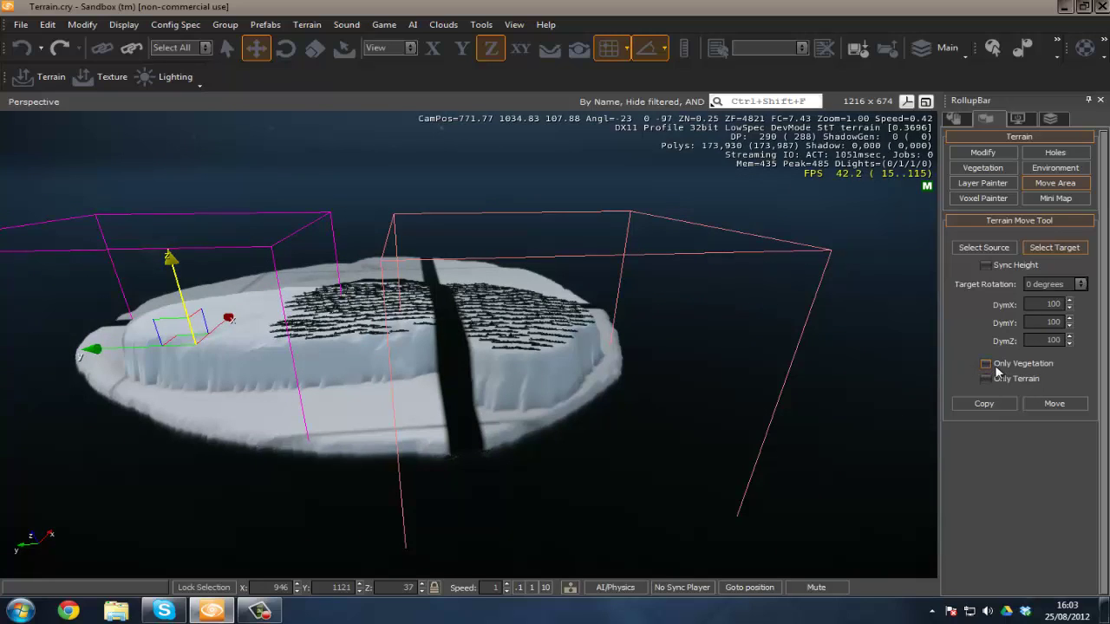
{"action": "key", "text": "w"}
{"action": "key", "text": "d"}
{"action": "right_click_drag", "start_coordinate": [648, 371], "coordinate": [649, 371]}
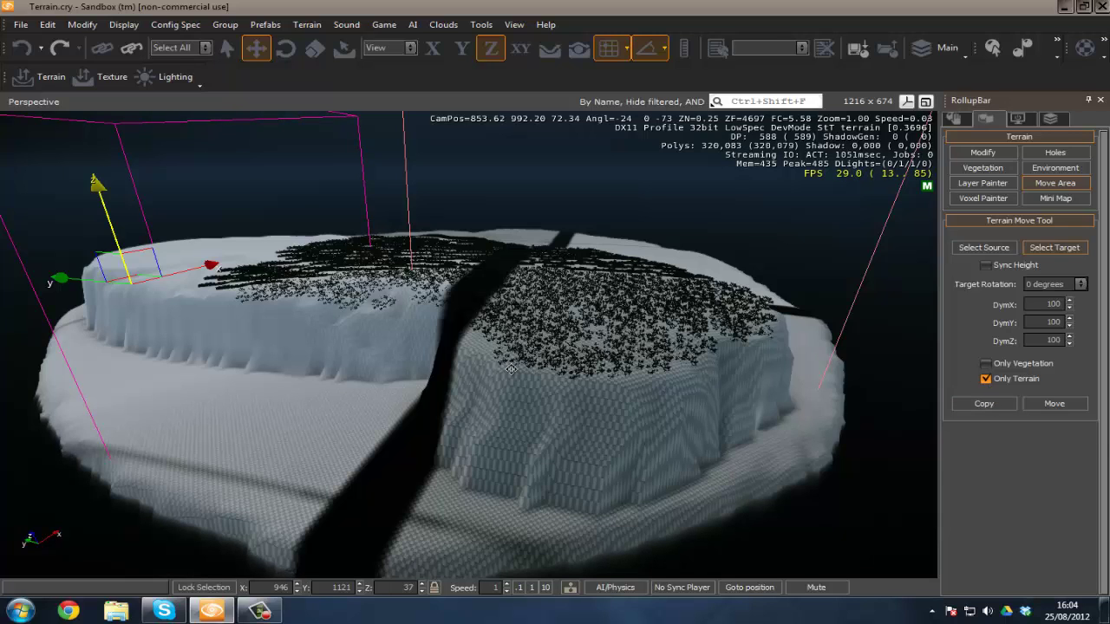
Copy the source terrain into the target area, choosing to ignore the missing undo.
{"action": "key", "text": "s"}
{"action": "key", "text": "a"}
{"action": "right_click_drag", "start_coordinate": [511, 370], "coordinate": [590, 383]}
{"action": "left_click", "coordinate": [983, 405]}
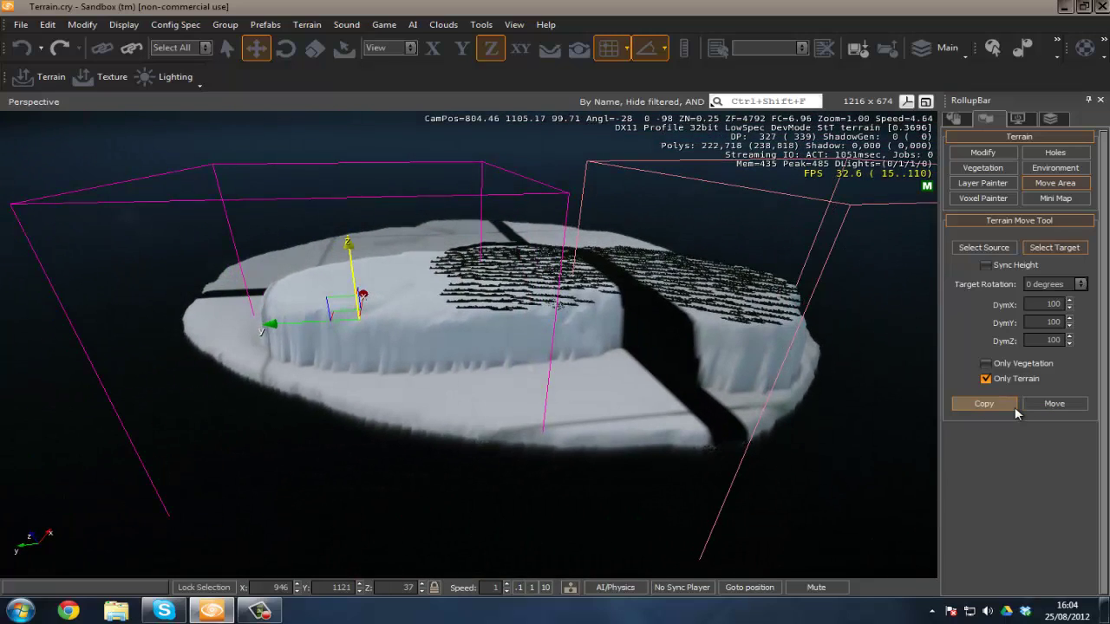
{"action": "left_click", "coordinate": [1014, 407]}
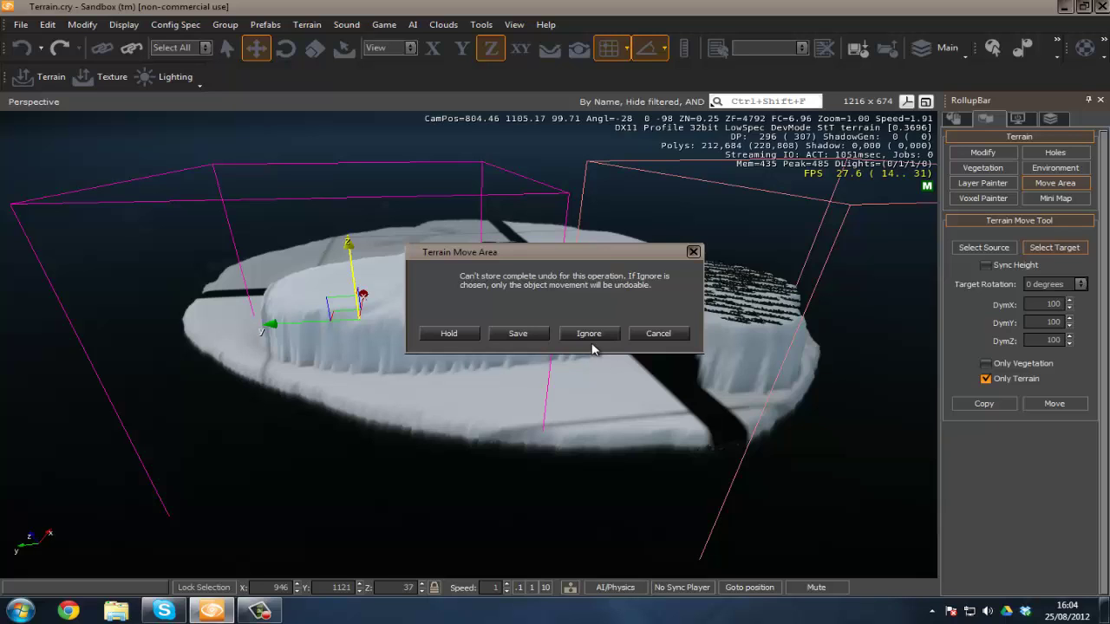
{"action": "left_click", "coordinate": [593, 339]}
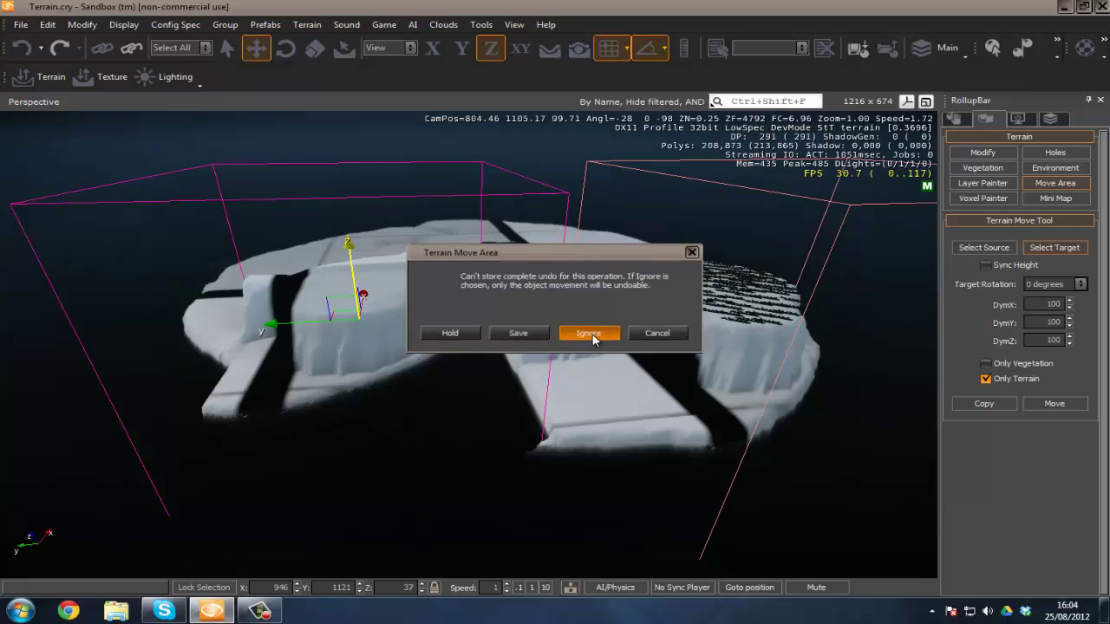
Run the Move operation from the source to the same target area, ignoring the missing undo.
{"action": "key", "text": "w"}
{"action": "key", "text": "a"}
{"action": "right_click_drag", "start_coordinate": [617, 394], "coordinate": [617, 395]}
{"action": "scroll", "coordinate": [617, 396], "scroll_direction": "down", "scroll_amount": 5}
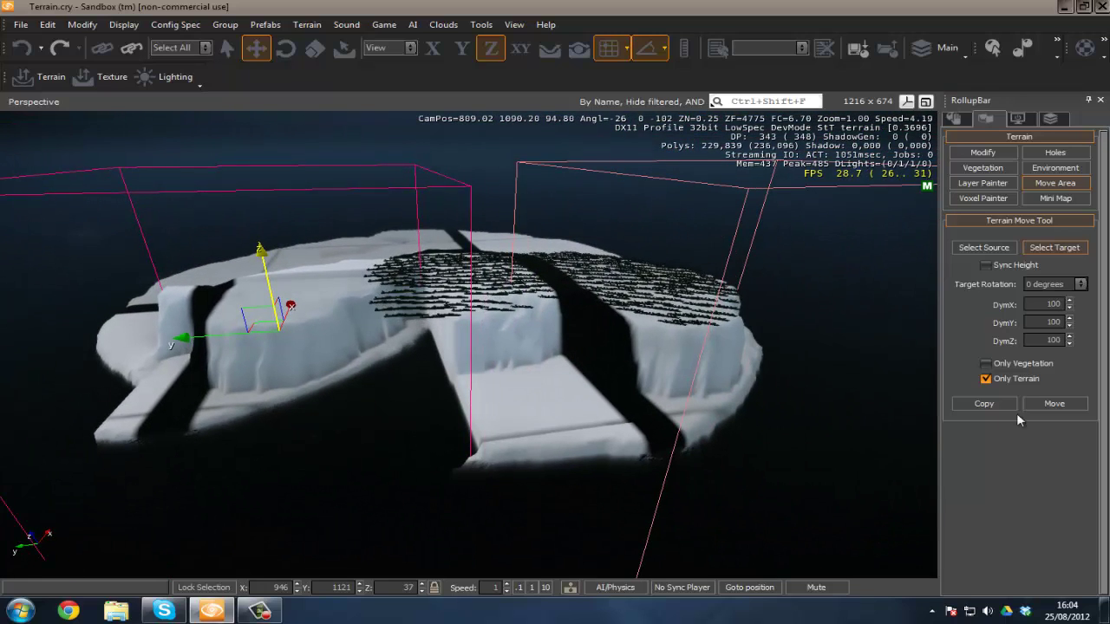
{"action": "left_click", "coordinate": [1055, 405]}
{"action": "left_click", "coordinate": [578, 333]}
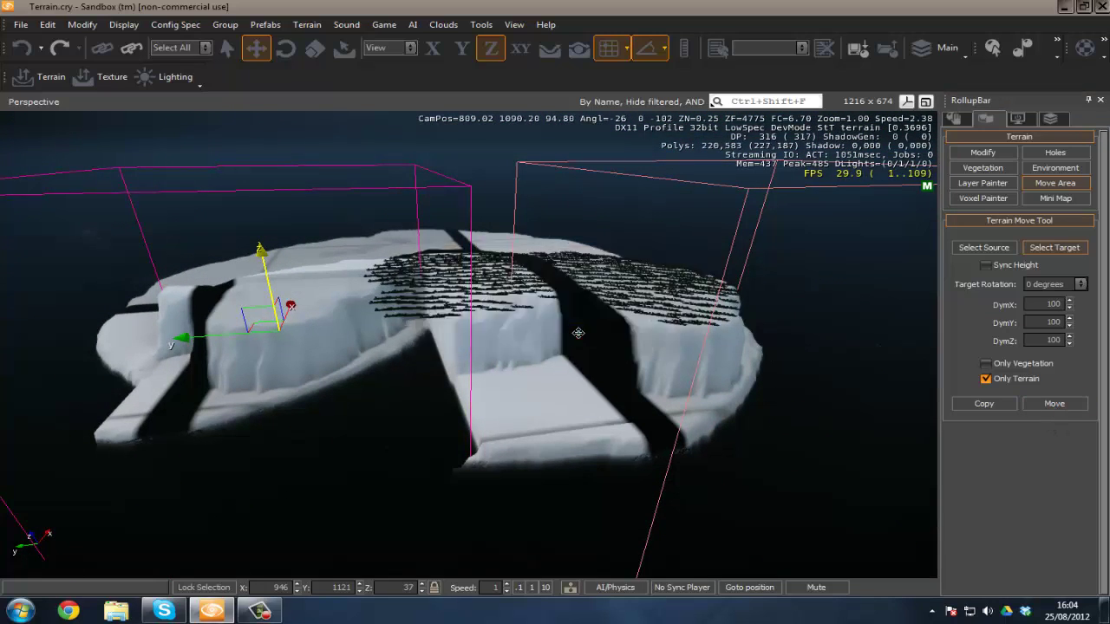
Shift the target area along the X axis to X 911 and move the terrain there, ignoring the missing undo.
{"action": "key", "text": "w"}
{"action": "key", "text": "a"}
{"action": "right_click_drag", "start_coordinate": [574, 353], "coordinate": [575, 352]}
{"action": "key", "text": "a"}
{"action": "key", "text": "s"}
{"action": "right_click_drag", "start_coordinate": [454, 345], "coordinate": [455, 345]}
{"action": "left_click_drag", "start_coordinate": [386, 318], "coordinate": [484, 333]}
{"action": "left_click", "coordinate": [1048, 404]}
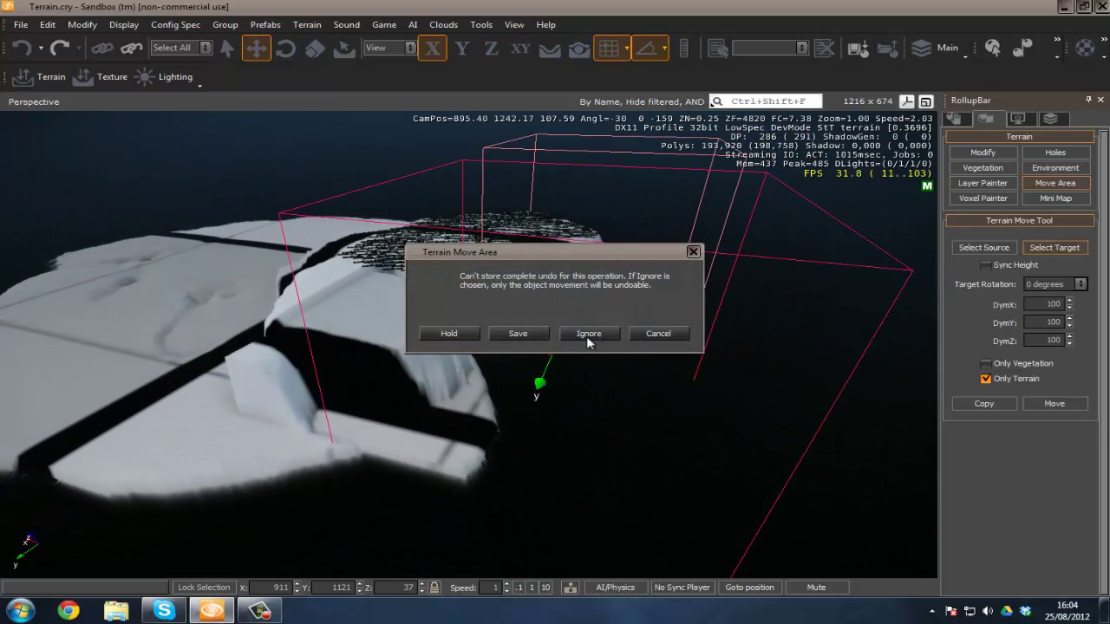
{"action": "left_click", "coordinate": [590, 339]}
Inspect the relocated terrain piece and its cliffs up close.
{"action": "key", "text": "w"}
{"action": "right_click_drag", "start_coordinate": [638, 385], "coordinate": [671, 390]}
{"action": "key", "text": "d"}
{"action": "key", "text": "s"}
{"action": "key", "text": "w"}
{"action": "key", "text": "a"}
{"action": "scroll", "coordinate": [335, 451], "scroll_direction": "up", "scroll_amount": 1}
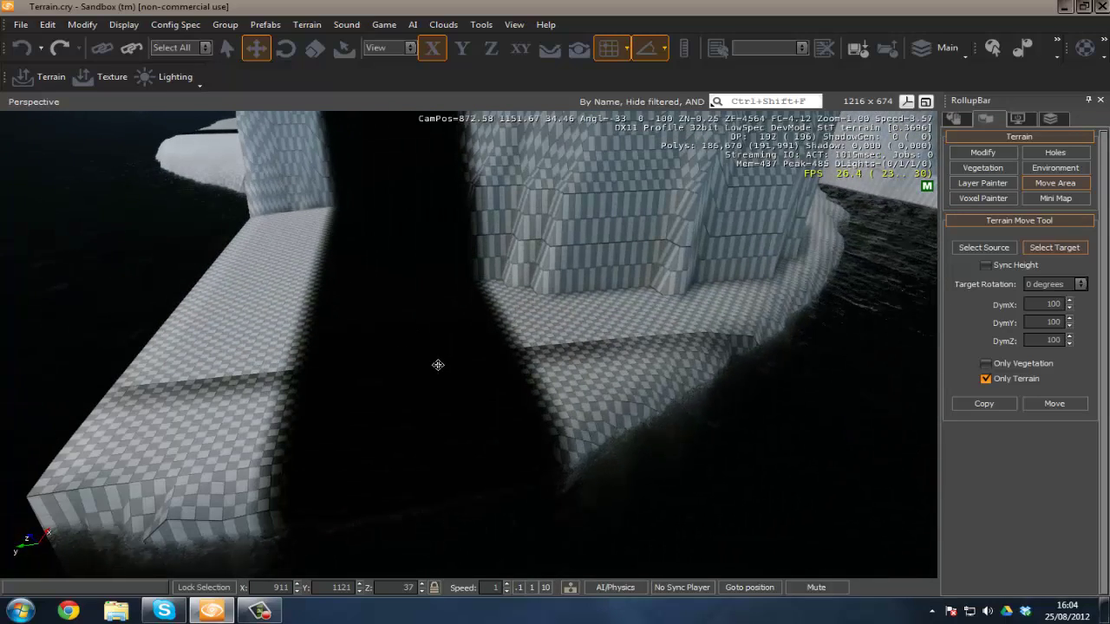
Lower the source area along the Z axis to Z 56 and move its terrain to the target, ignoring the missing undo.
{"action": "key", "text": "s"}
{"action": "key", "text": "d"}
{"action": "right_click_drag", "start_coordinate": [438, 365], "coordinate": [434, 342]}
{"action": "key", "text": "w"}
{"action": "key", "text": "d"}
{"action": "right_click_drag", "start_coordinate": [519, 371], "coordinate": [524, 367]}
{"action": "key", "text": "s"}
{"action": "left_click", "coordinate": [970, 249]}
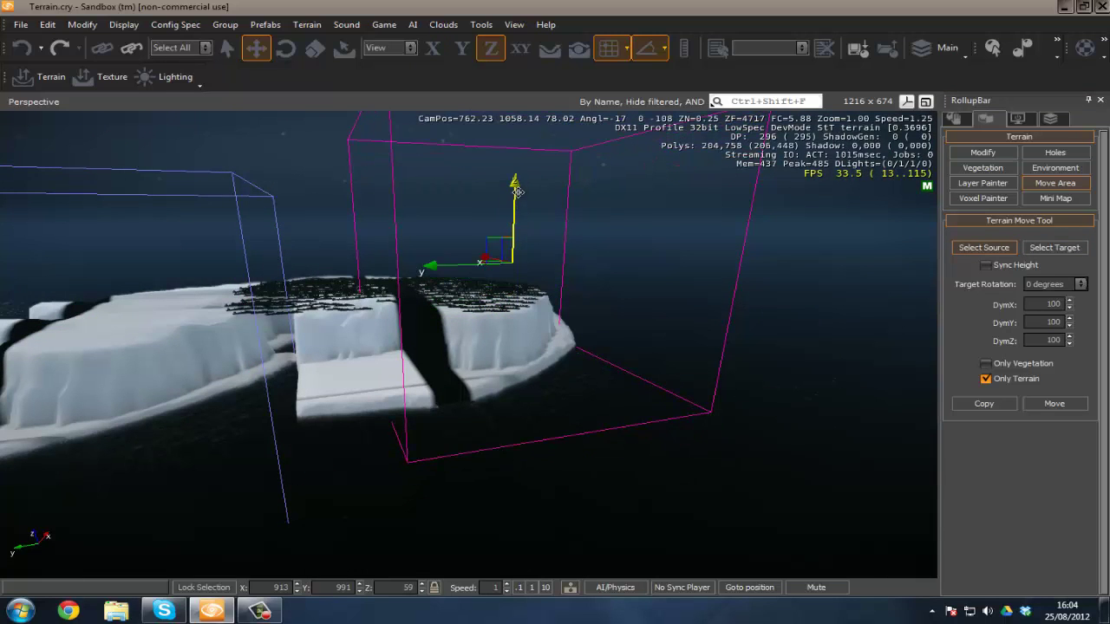
{"action": "left_click_drag", "start_coordinate": [516, 200], "coordinate": [518, 211]}
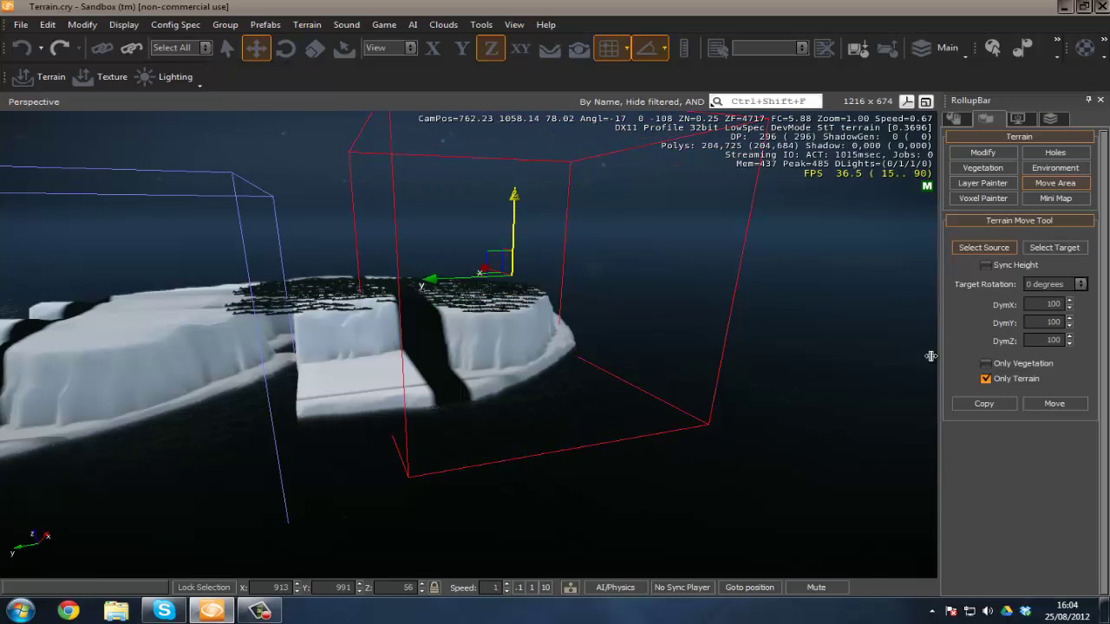
{"action": "left_click", "coordinate": [1033, 405]}
{"action": "left_click", "coordinate": [582, 335]}
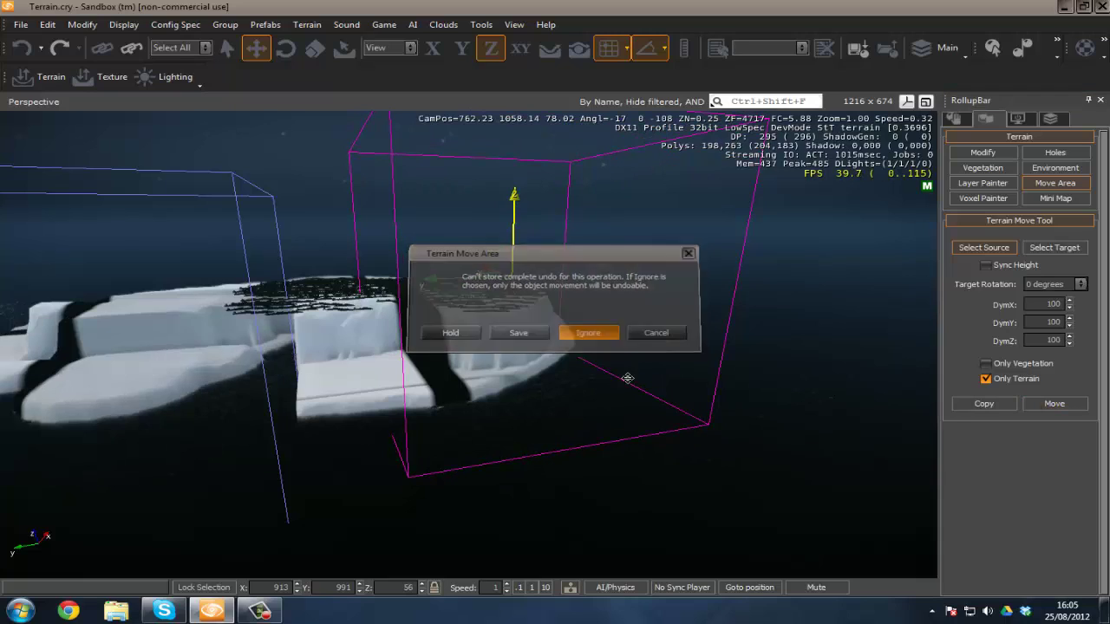
Lower the source area further along the Z axis to Z 50.
{"action": "key", "text": "a"}
{"action": "right_click_drag", "start_coordinate": [642, 384], "coordinate": [629, 389]}
{"action": "key", "text": "w"}
{"action": "key", "text": "a"}
{"action": "key", "text": "w"}
{"action": "key", "text": "a"}
{"action": "key", "text": "s"}
{"action": "key", "text": "d"}
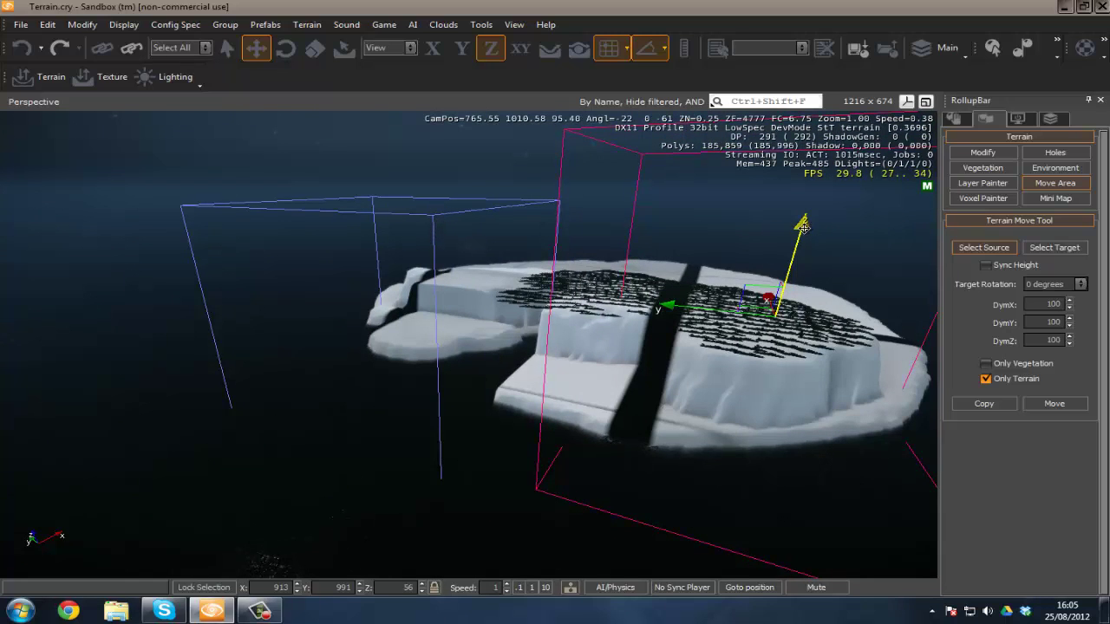
{"action": "left_click_drag", "start_coordinate": [804, 227], "coordinate": [798, 250]}
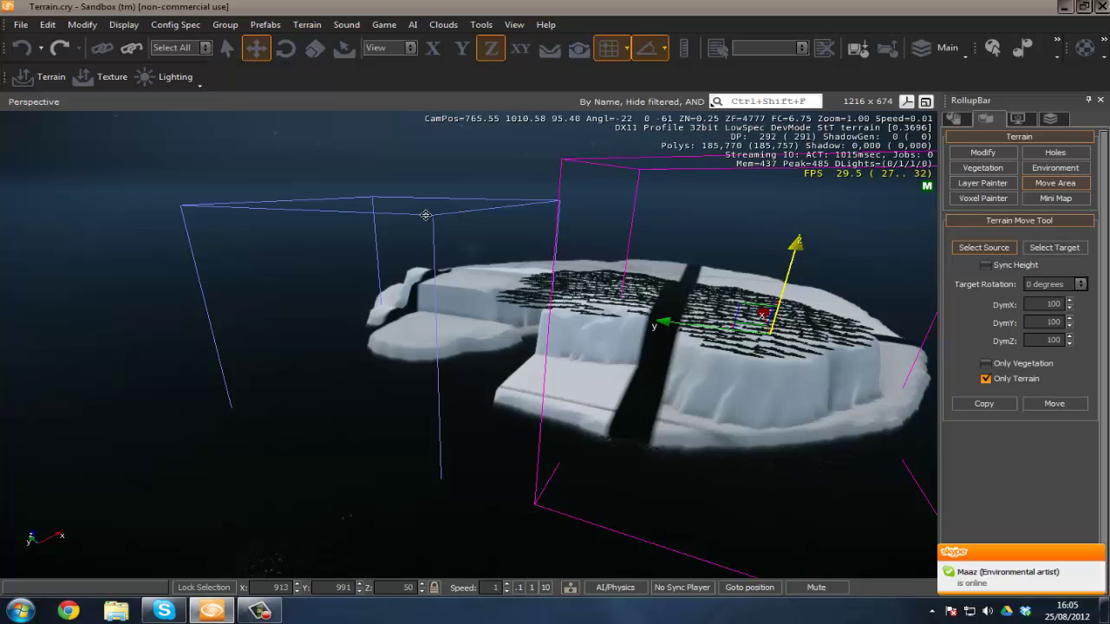
Raise the target area along the Z axis to Z 48 and move the source terrain there, ignoring the missing undo.
{"action": "left_click", "coordinate": [1067, 250]}
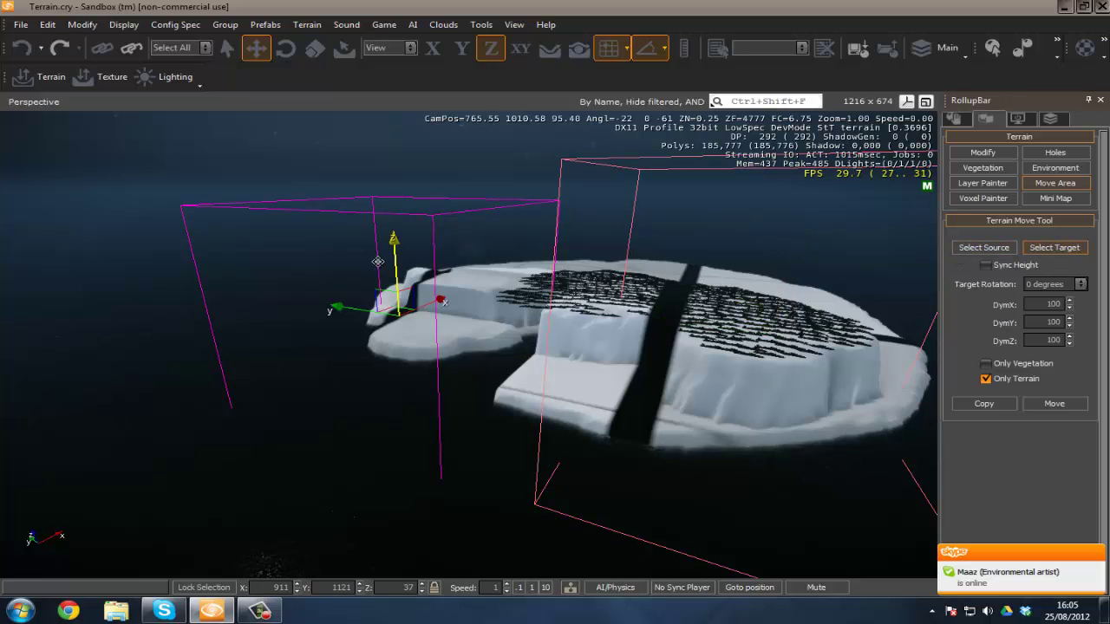
{"action": "left_click_drag", "start_coordinate": [393, 241], "coordinate": [393, 215]}
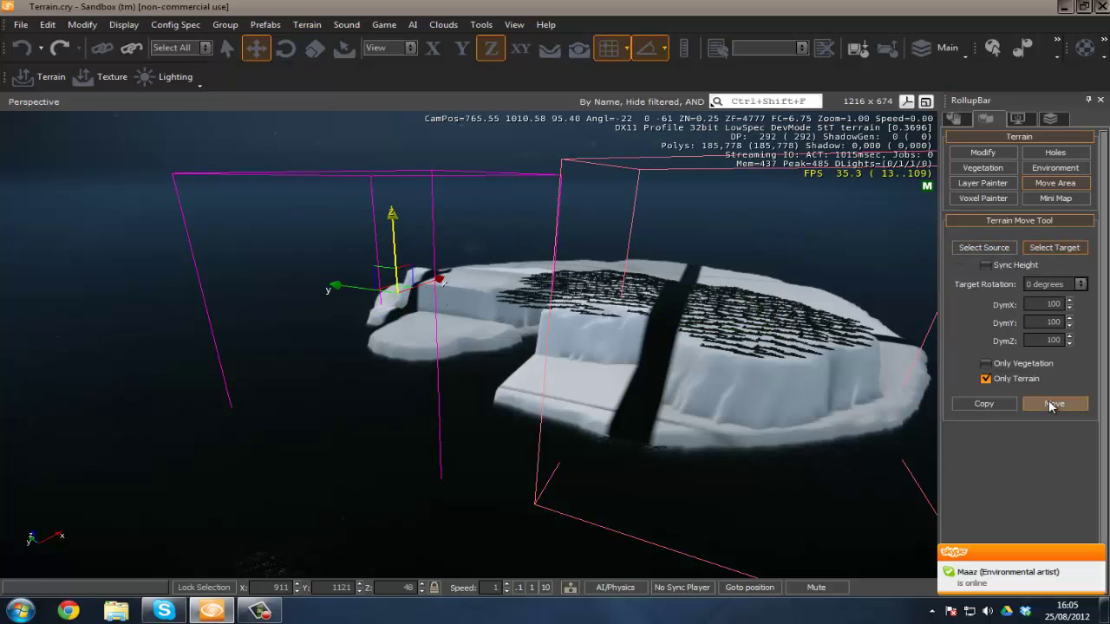
{"action": "left_click", "coordinate": [1054, 404]}
{"action": "left_click", "coordinate": [590, 337]}
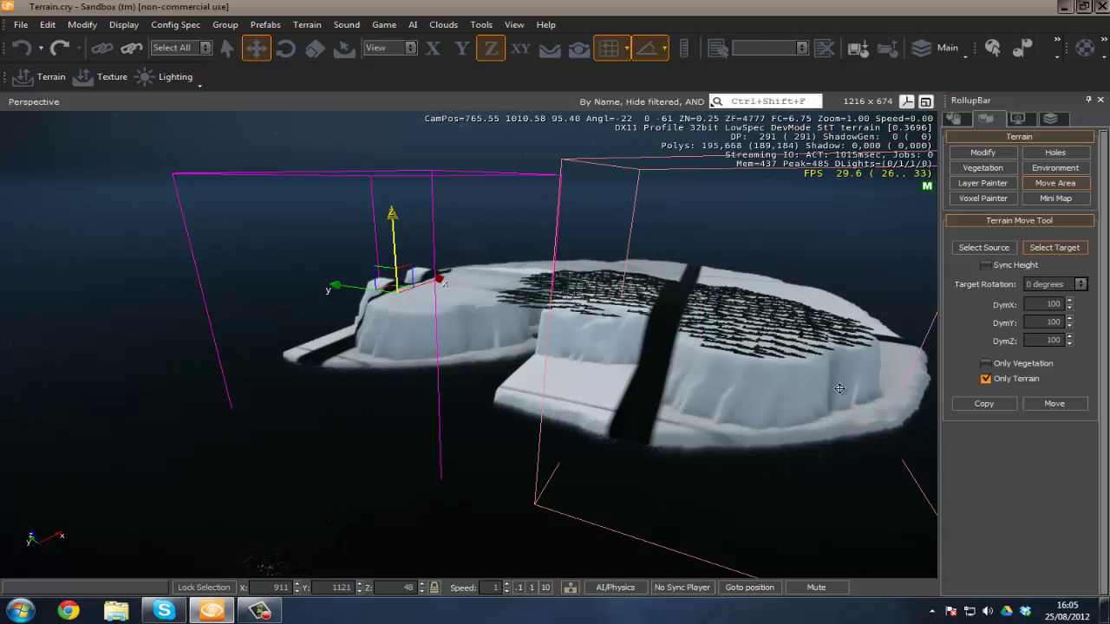
{"action": "right_click_drag", "start_coordinate": [558, 408], "coordinate": [949, 419]}
{"action": "key", "text": "w"}
{"action": "key", "text": "a"}
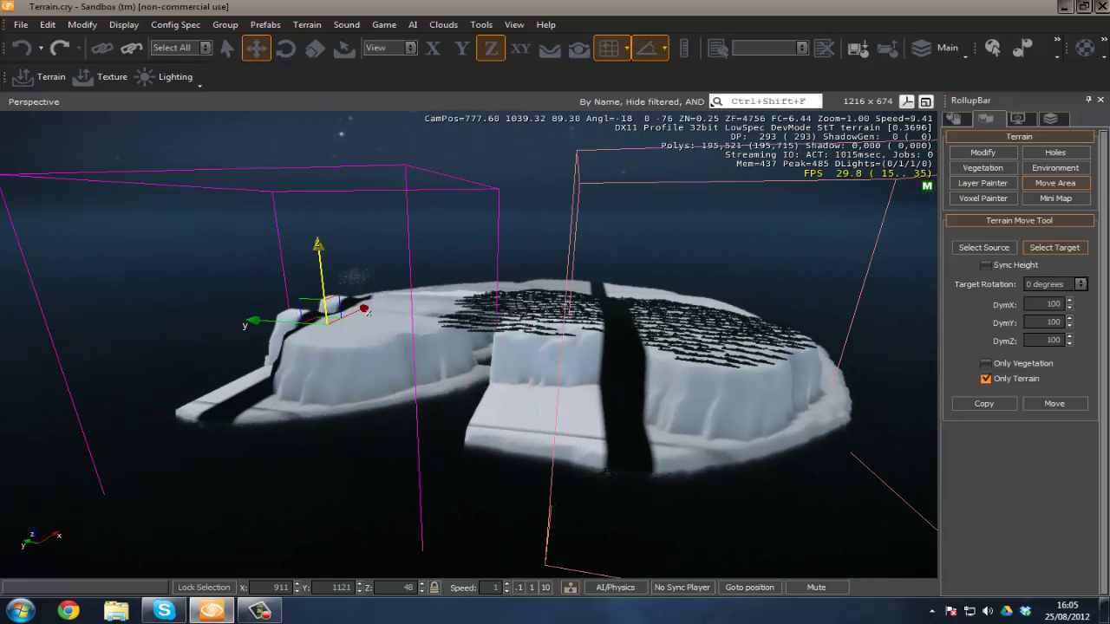